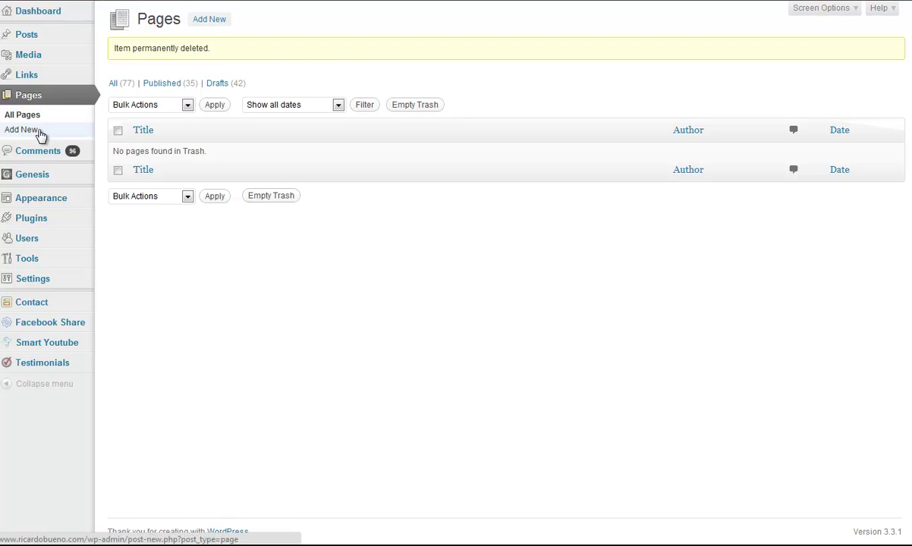
Start a new blank page from Pages > Add New
left_click(40, 134)
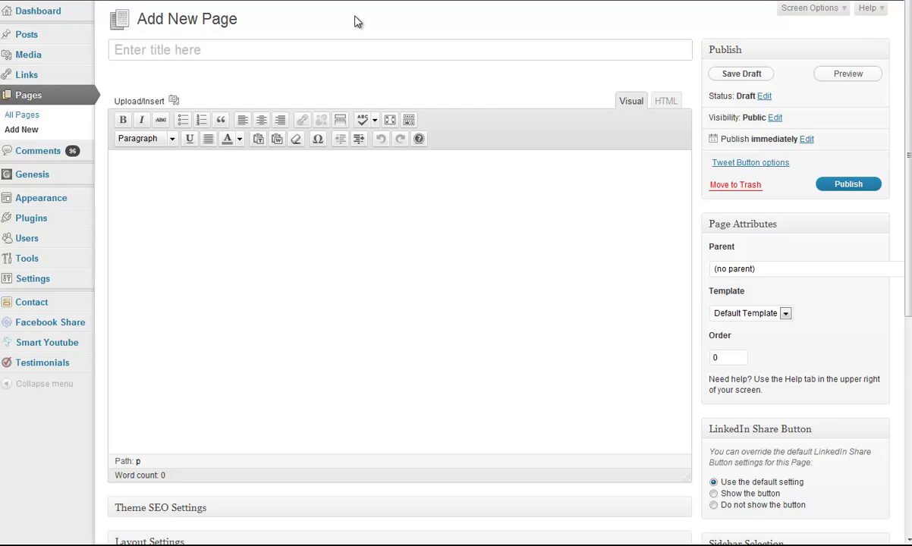
Enter 'Blogging' as the page title
type("Blogging")
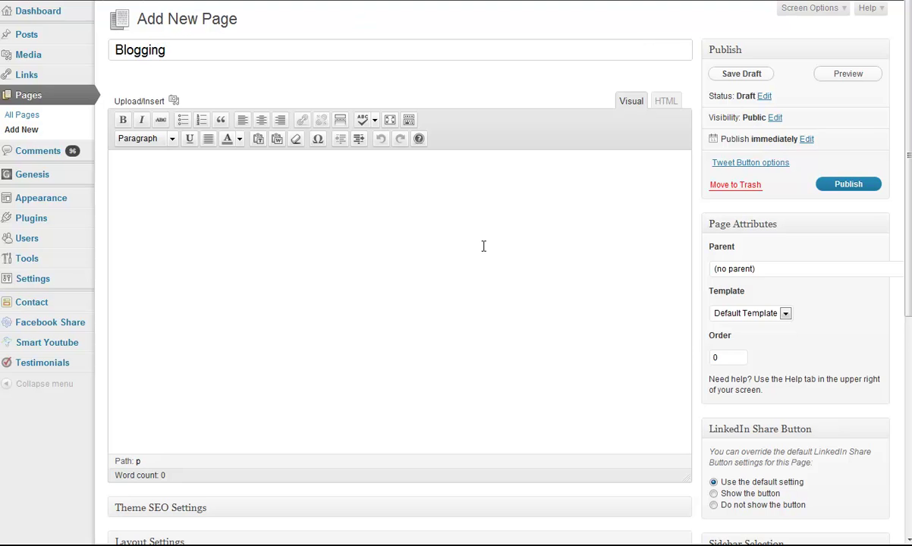
Add a new custom field named query_args and begin its value with cat=
scroll(481, 246, "down", 3)
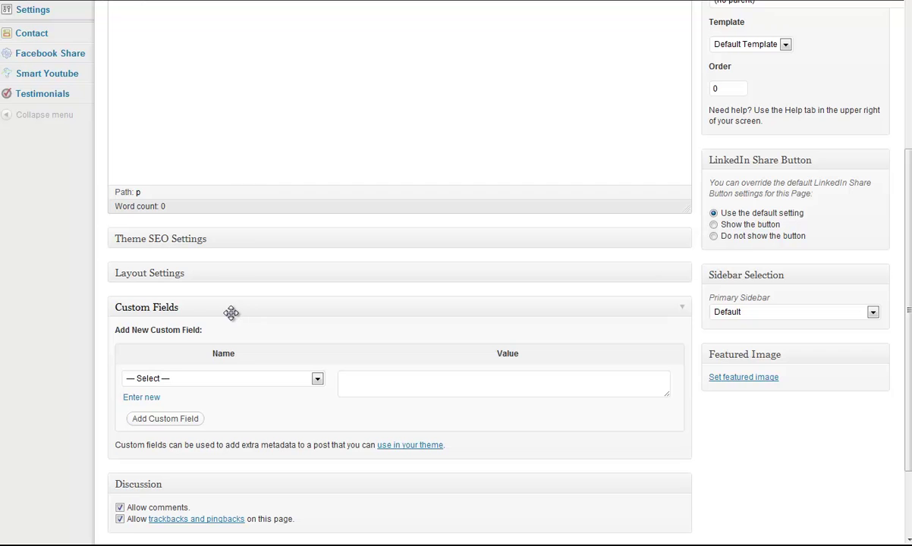
left_click(147, 397)
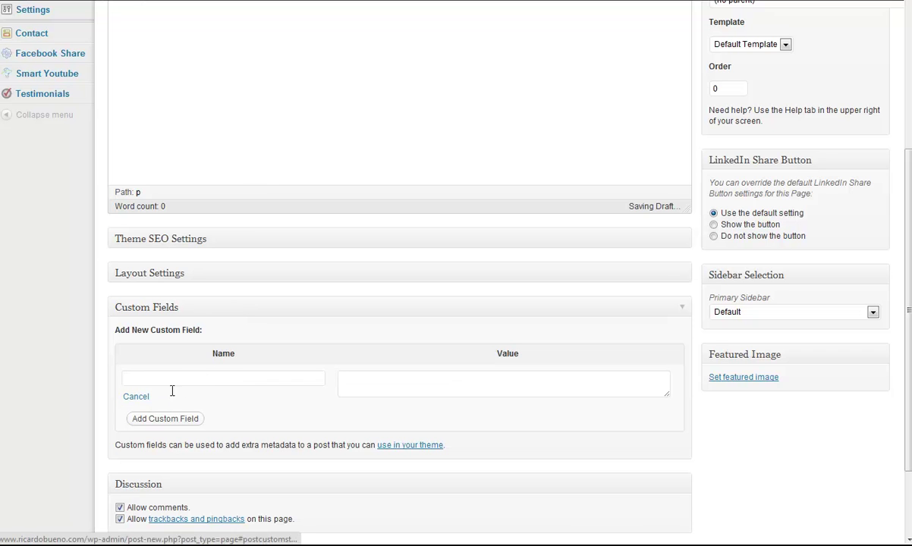
left_click(203, 381)
type("query_args")
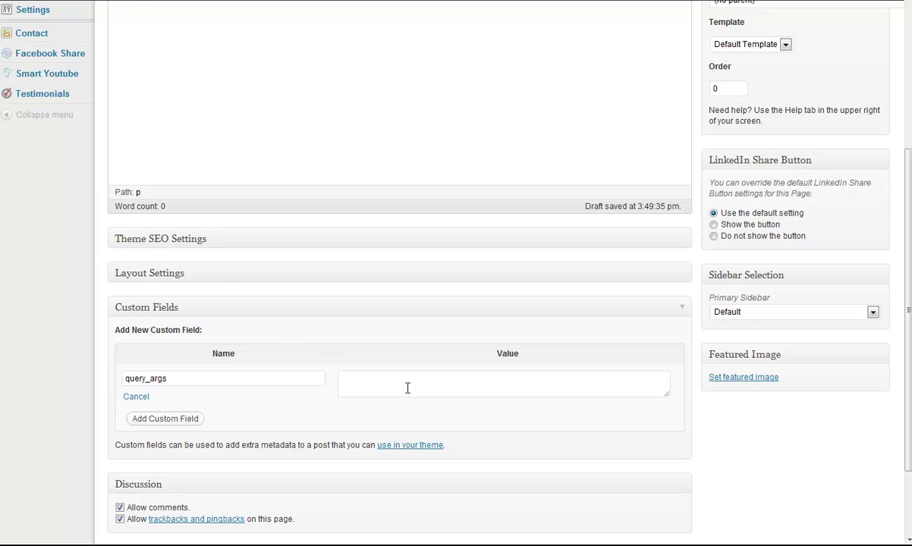
left_click(407, 388)
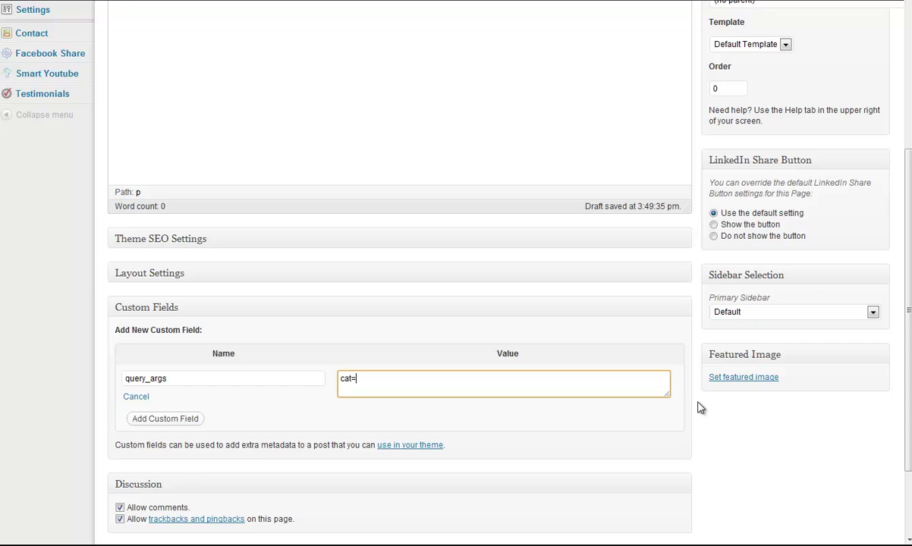
scroll(699, 407, "up", 4)
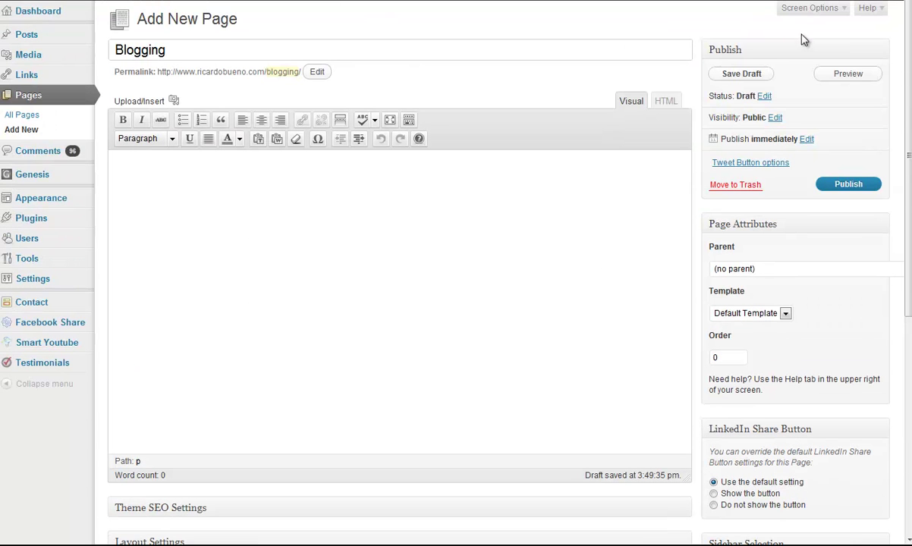
left_click(840, 9)
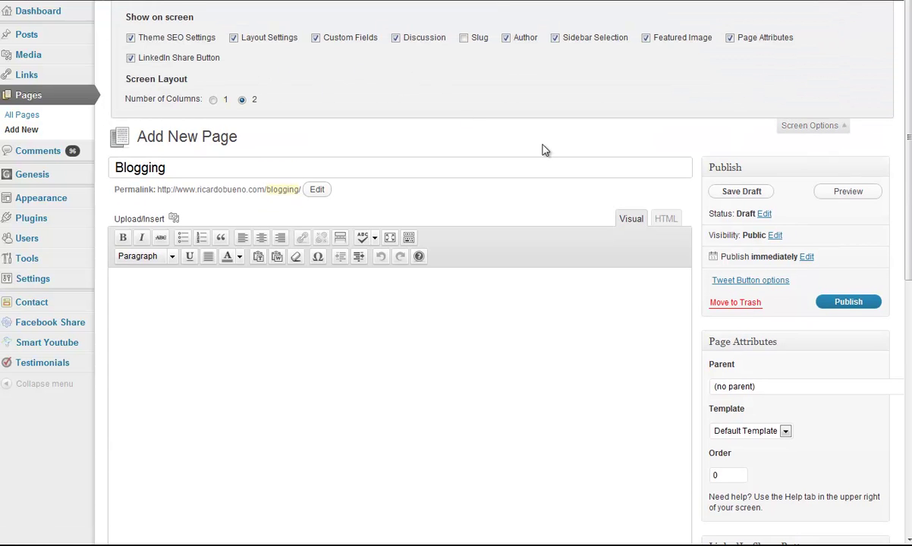
left_click(316, 38)
left_click(817, 127)
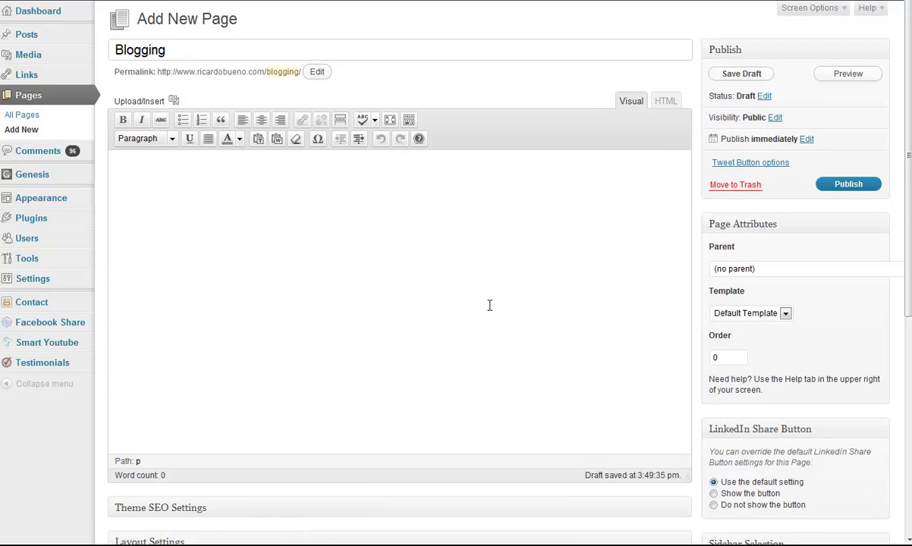
scroll(489, 306, "down", 4)
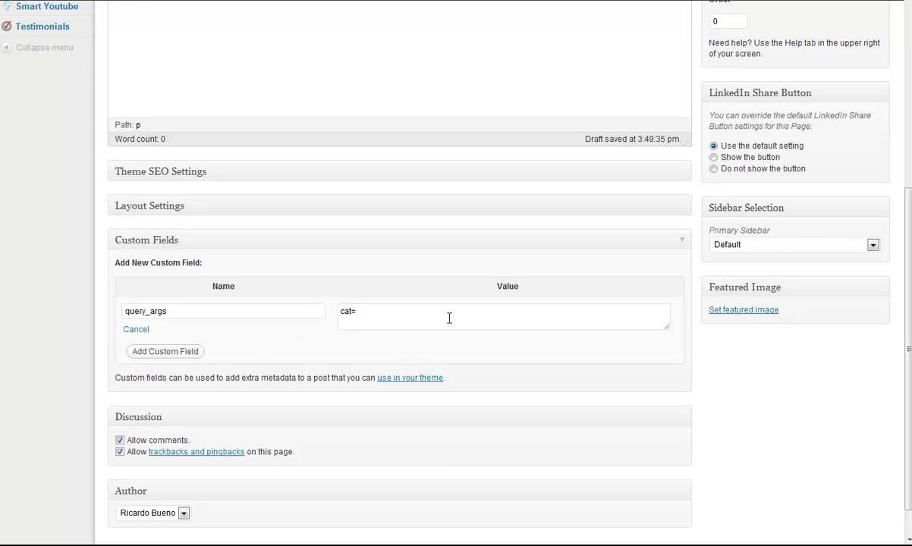
scroll(228, 305, "up", 5)
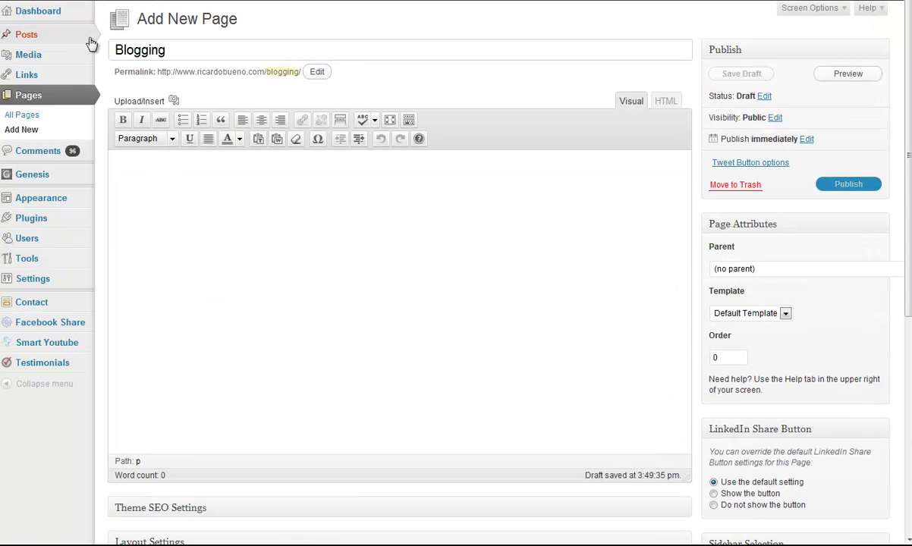
mouse_move(81, 39)
right_click(112, 66)
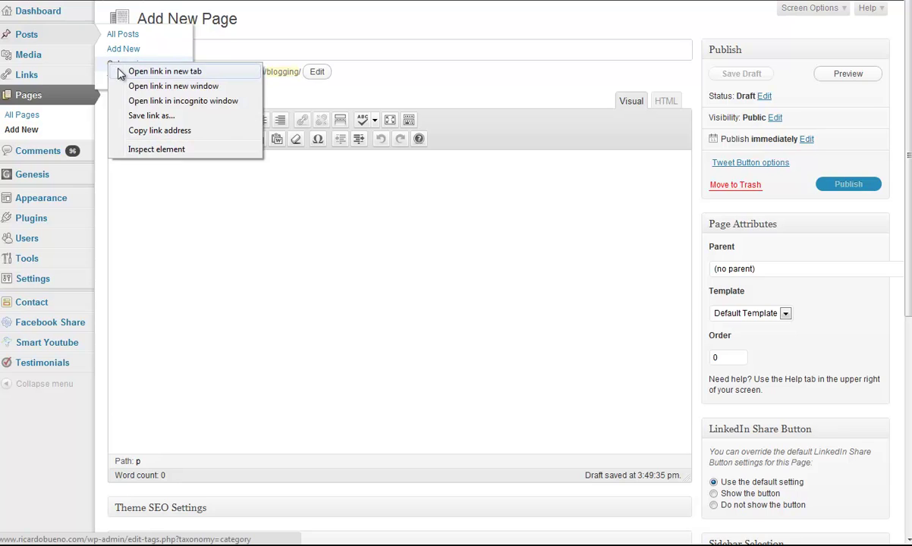
left_click(124, 71)
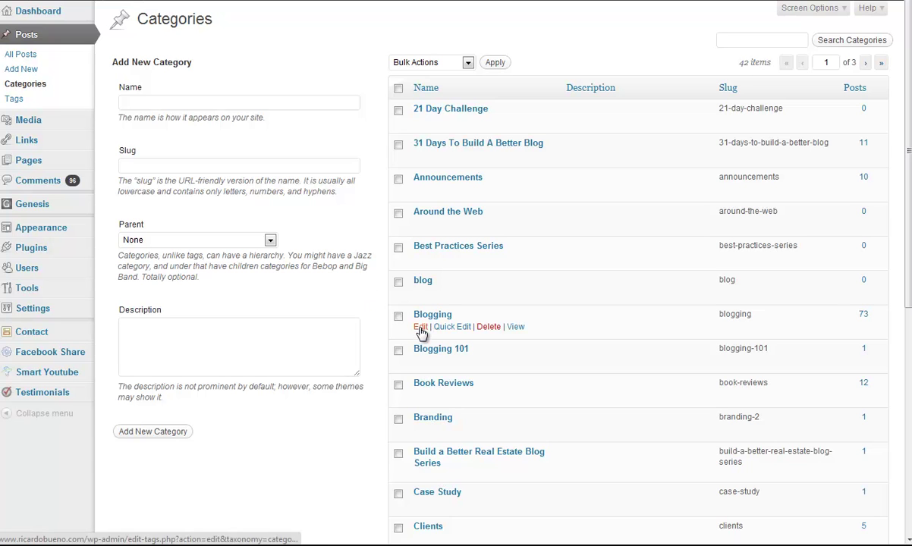
left_click(420, 327)
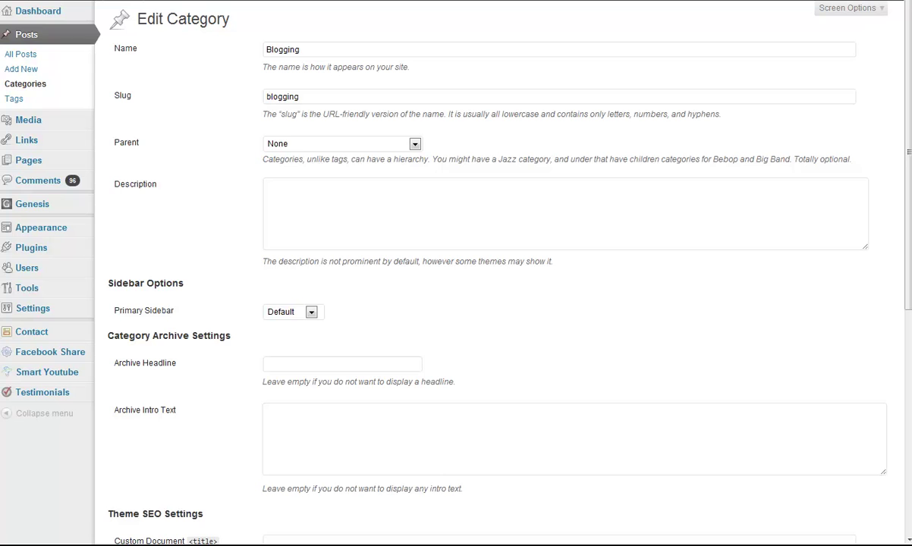
left_click(296, 222)
type("category&tag_ID=17&post_type=post")
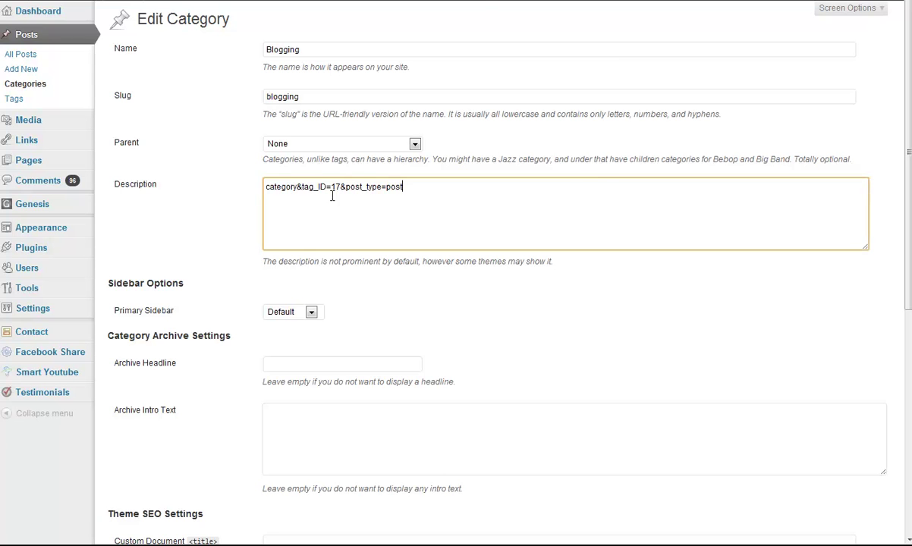
left_click_drag(332, 188, 342, 192)
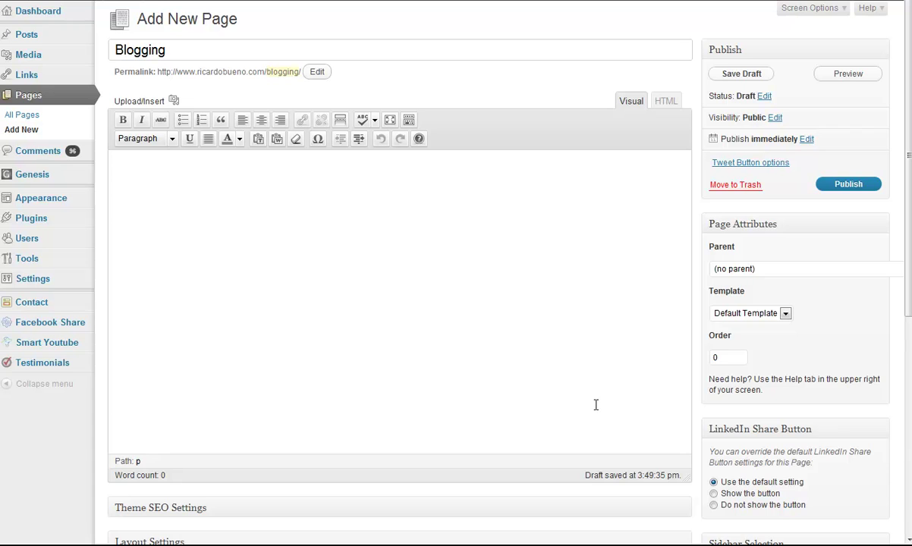
Select the Blog template in Page Attributes, keeping the query_args value cat=17
scroll(596, 404, "down", 5)
left_click(461, 322)
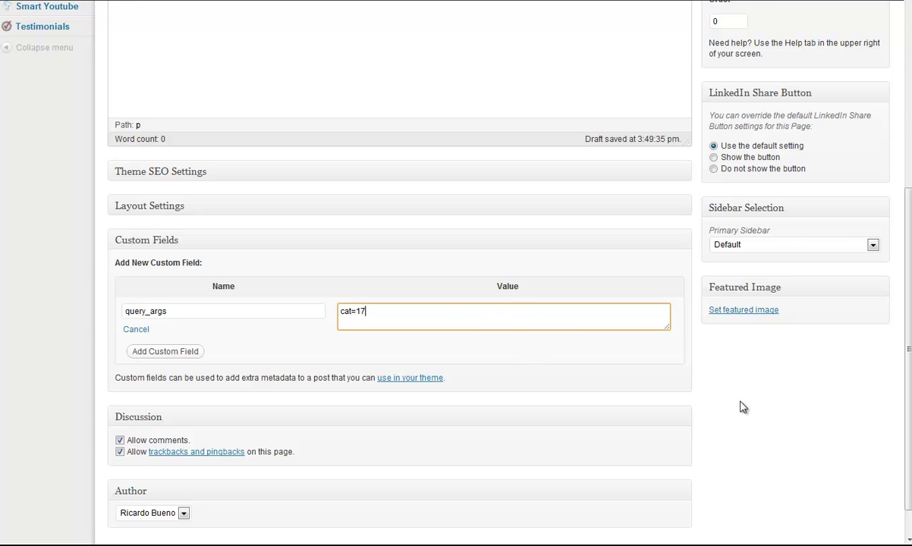
scroll(669, 413, "up", 2)
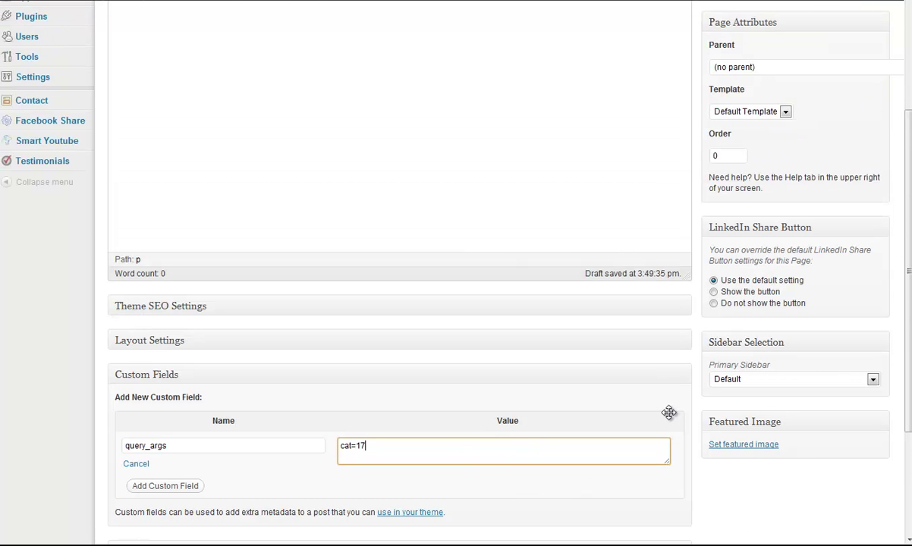
scroll(668, 413, "up", 3)
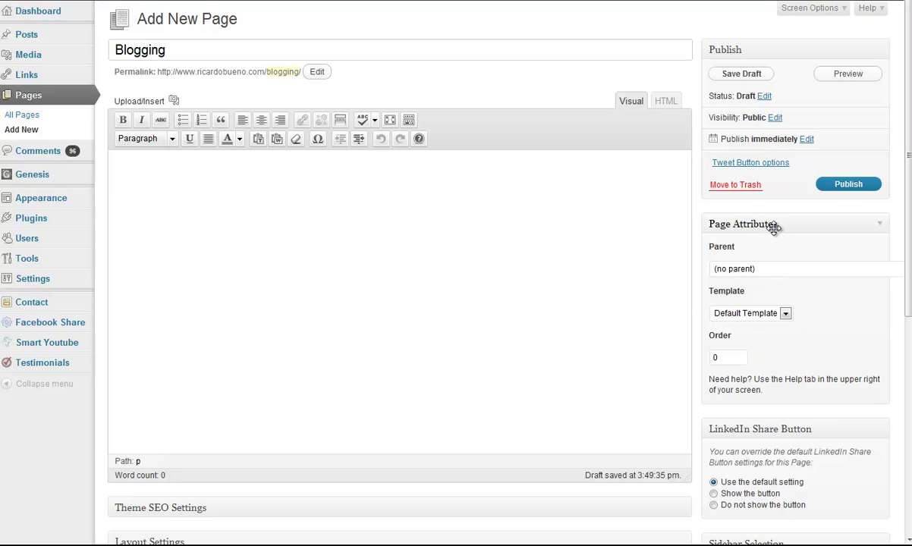
left_click(777, 313)
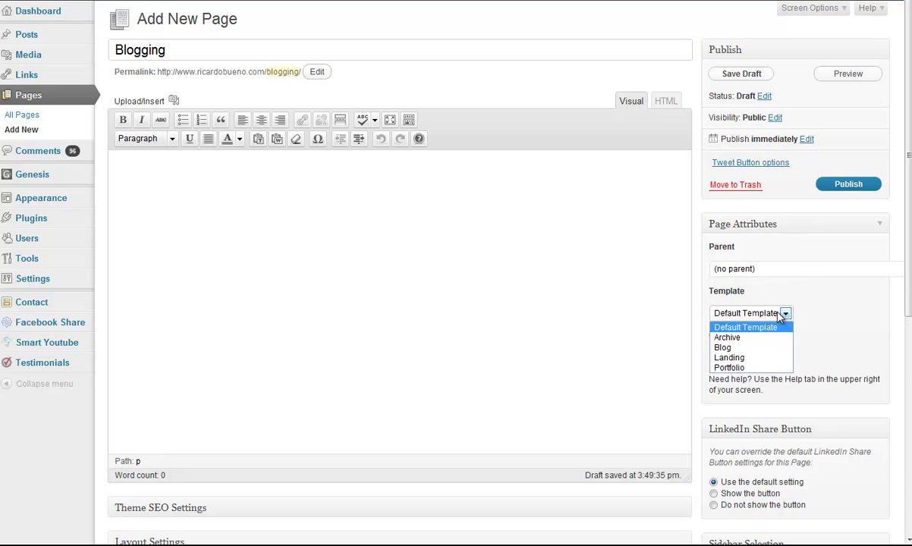
left_click(762, 347)
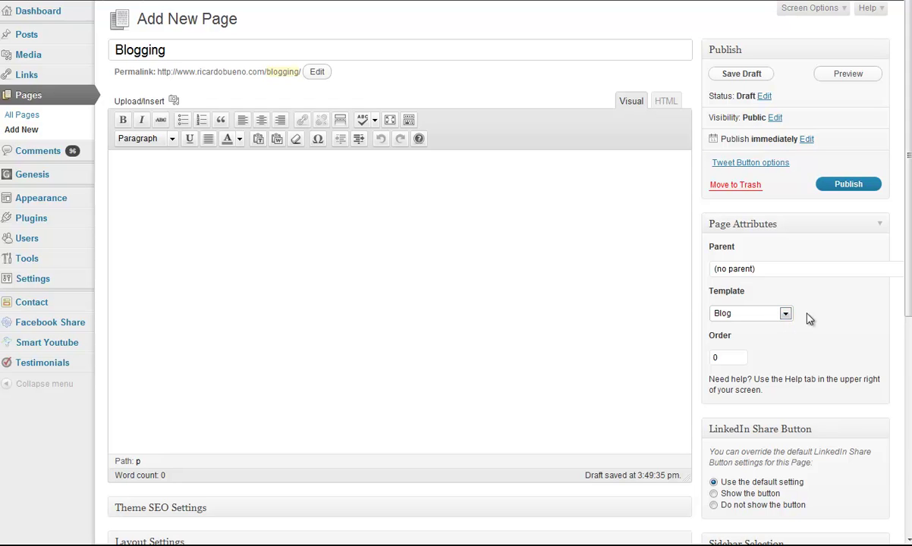
scroll(804, 322, "down", 3)
scroll(803, 323, "down", 1)
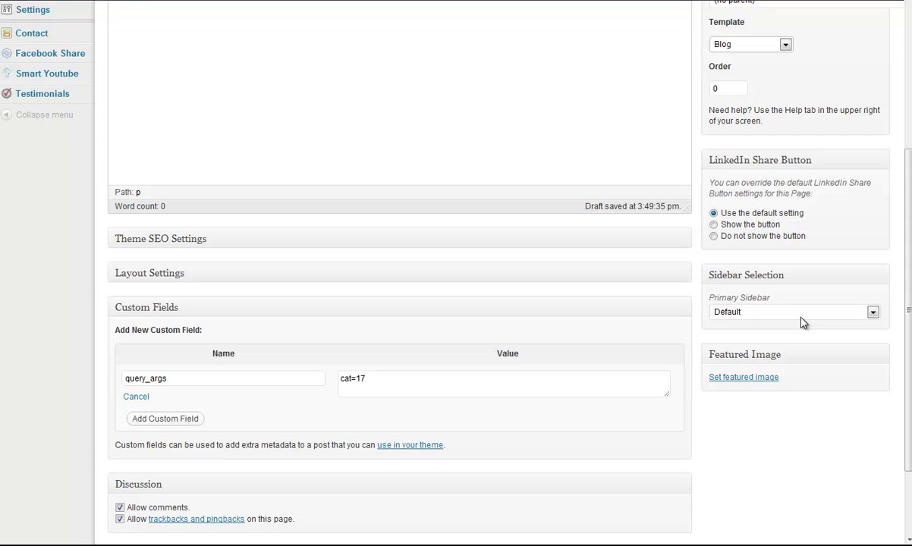
scroll(552, 116, "up", 4)
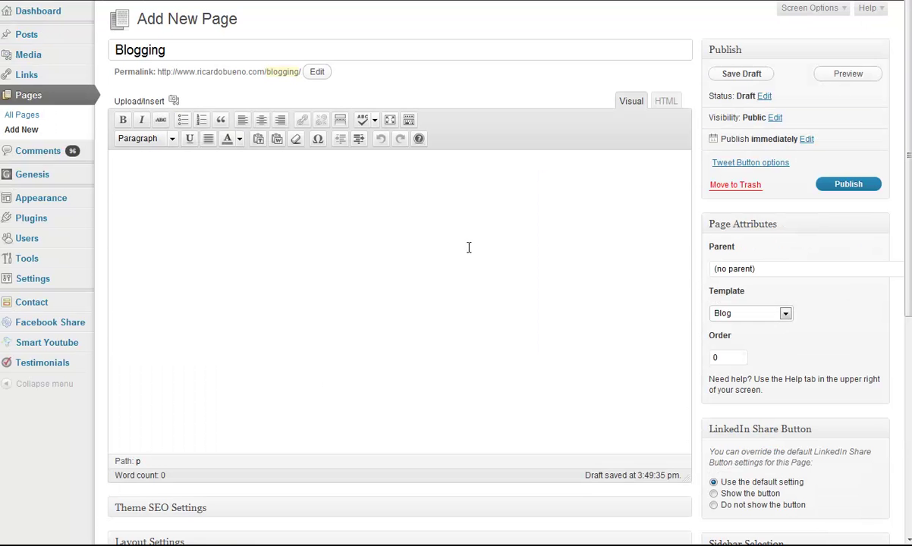
type("ricardobueno")
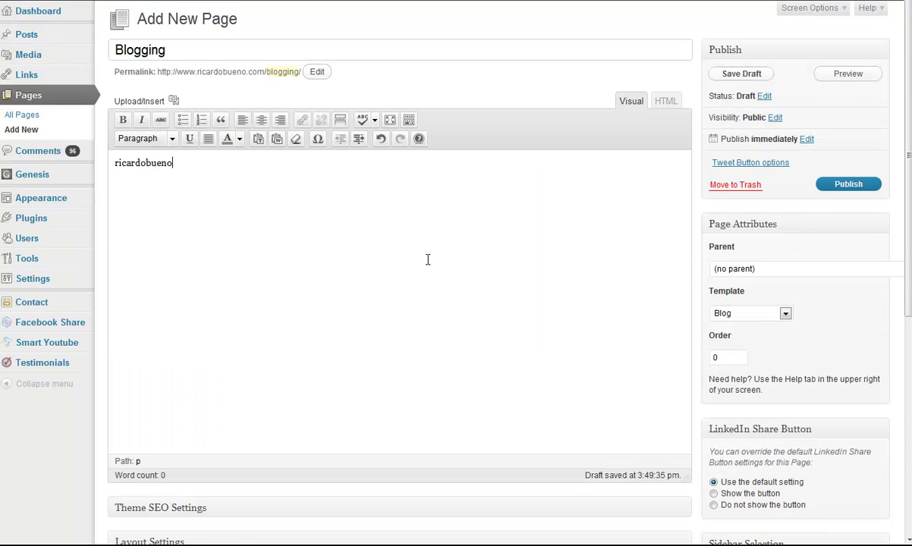
type(".com/category/blogging")
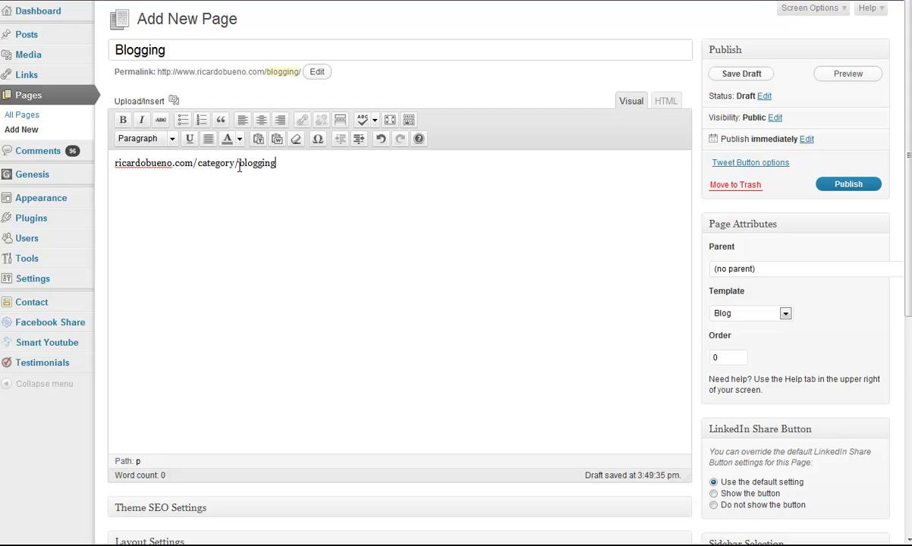
left_click_drag(239, 165, 189, 158)
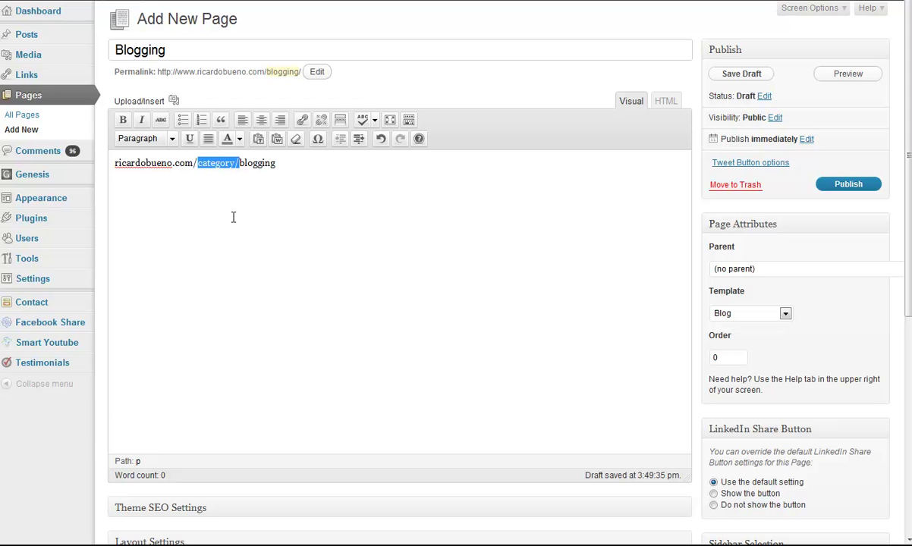
key("BackSpace")
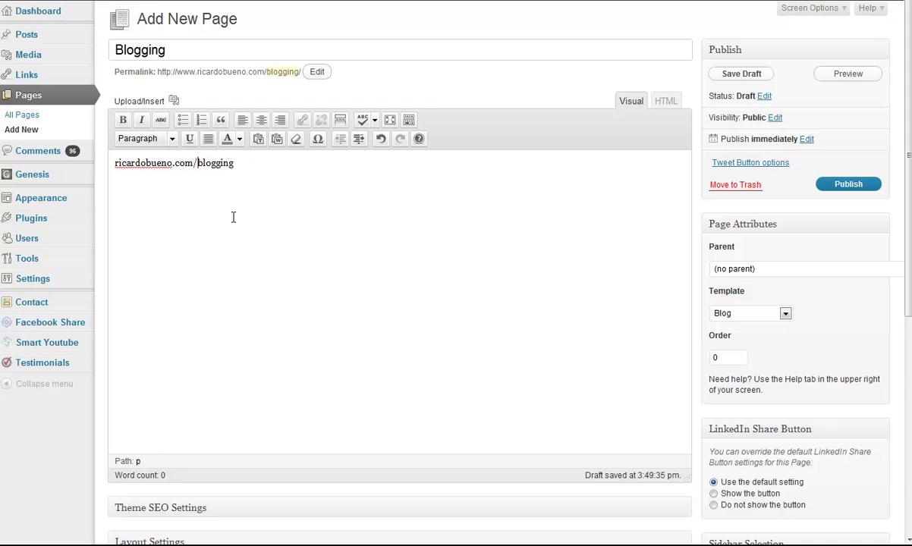
key("ctrl+a")
key("BackSpace")
Set the Primary Sidebar to Blog Post and publish the Blogging page
scroll(550, 279, "down", 5)
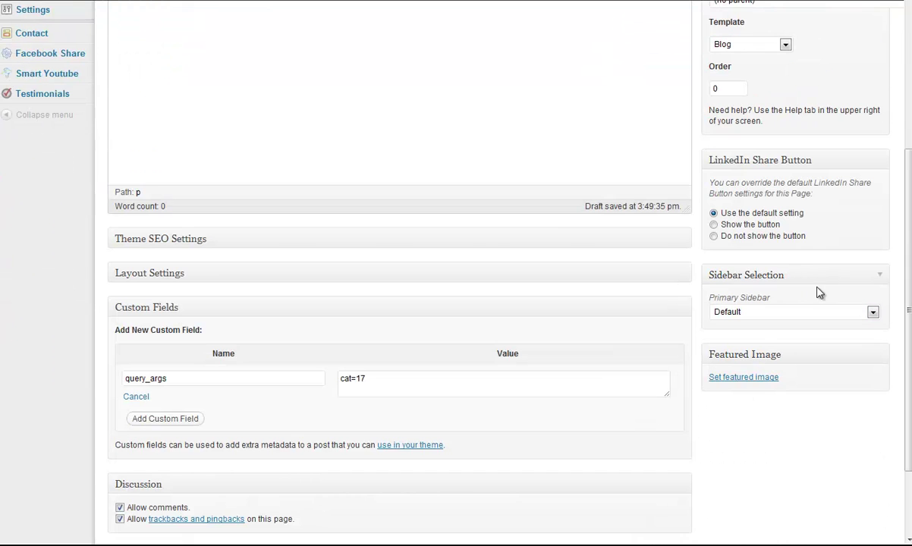
left_click(782, 313)
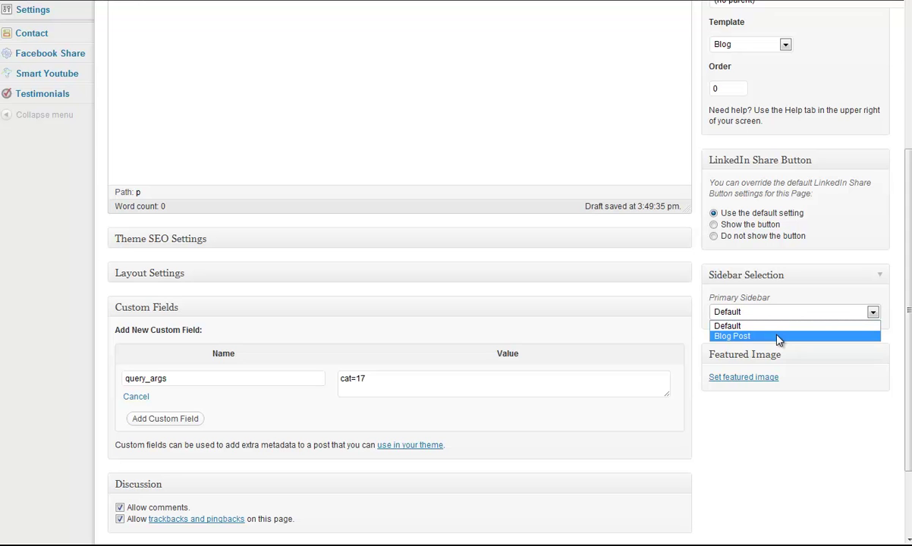
left_click(779, 337)
scroll(779, 340, "up", 5)
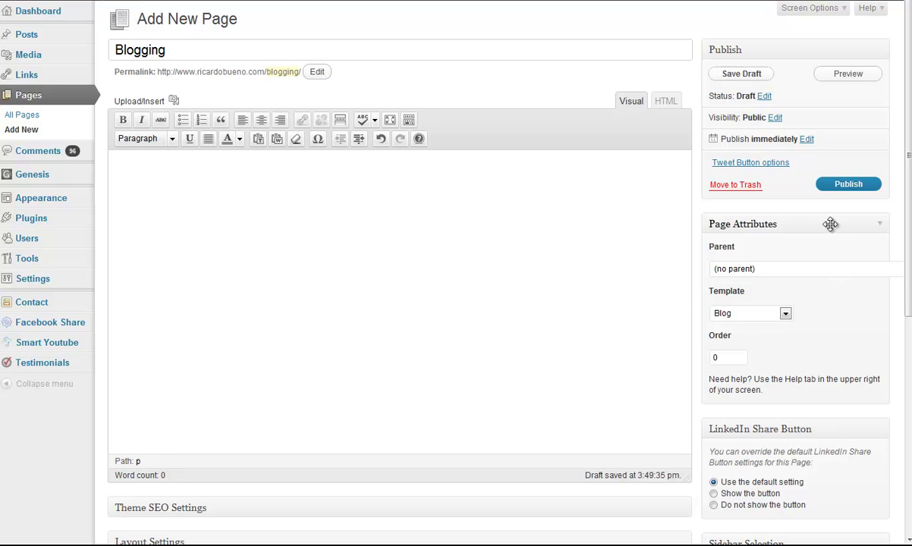
left_click(845, 185)
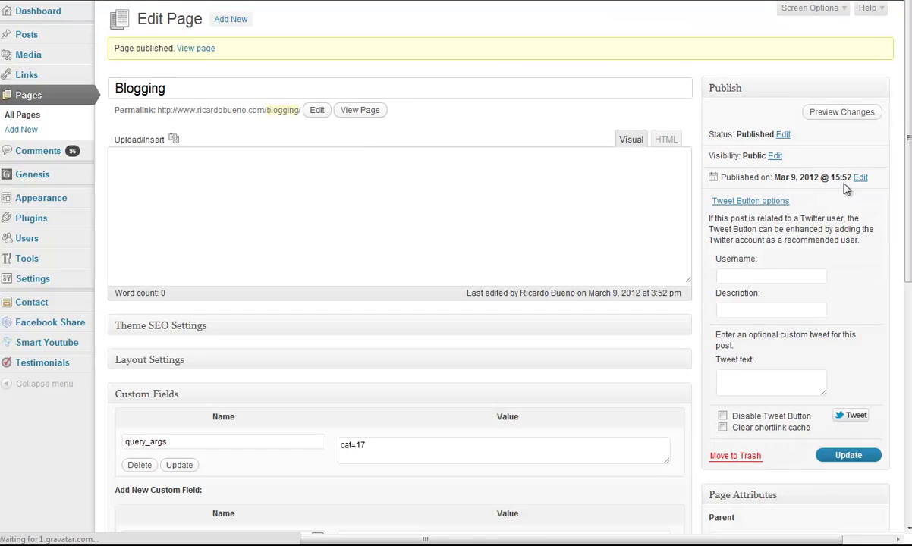
View the live Blogging page and scroll through its posts to confirm they're all Blogging-category posts
left_click(199, 49)
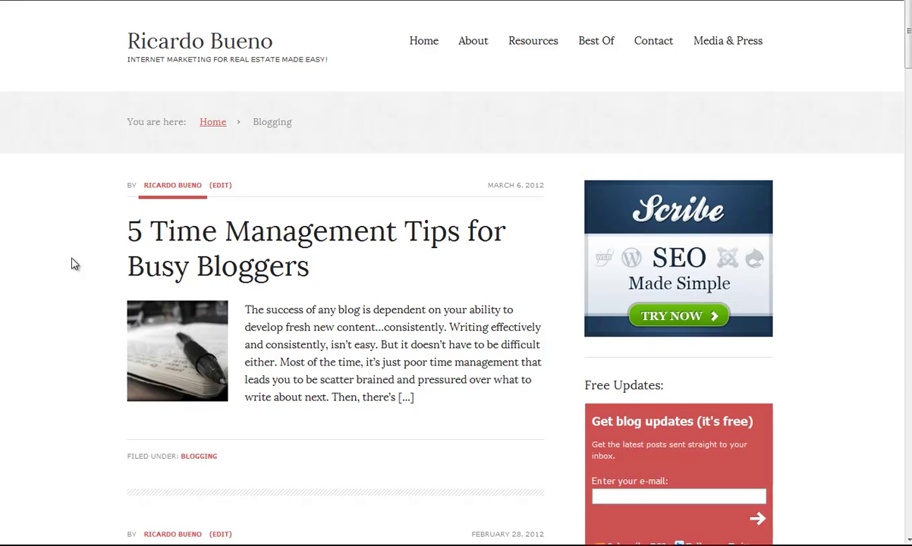
scroll(74, 263, "down", 1)
scroll(114, 315, "down", 2)
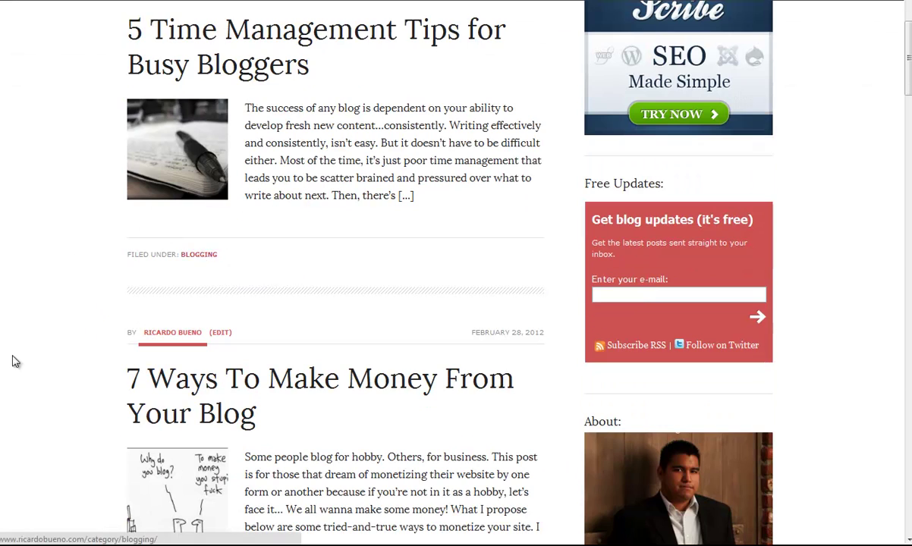
scroll(15, 362, "down", 1)
scroll(45, 349, "down", 3)
scroll(151, 361, "down", 4)
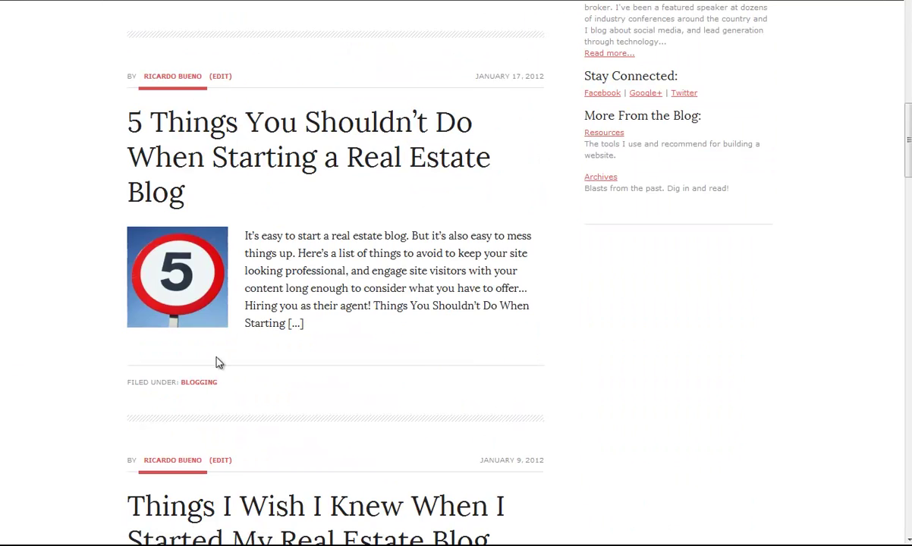
scroll(104, 382, "down", 4)
scroll(152, 356, "down", 2)
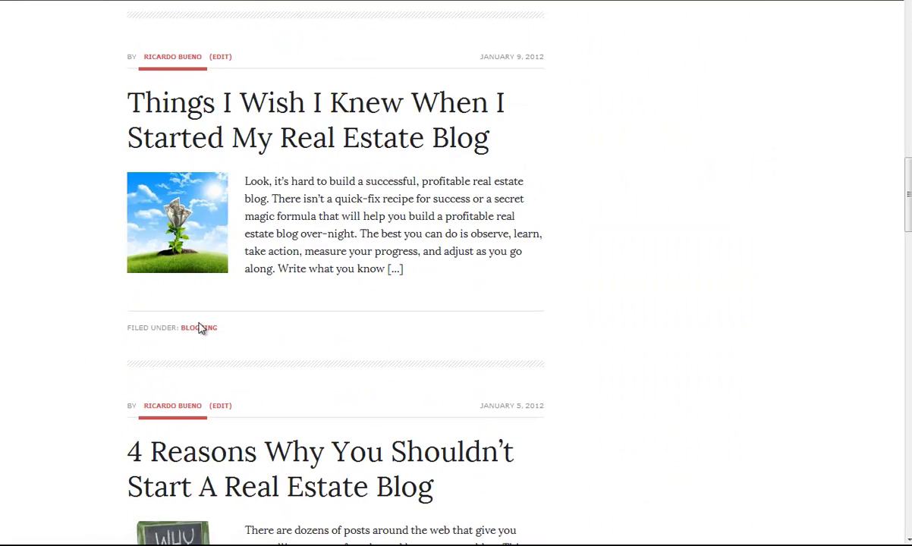
scroll(391, 410, "up", 15)
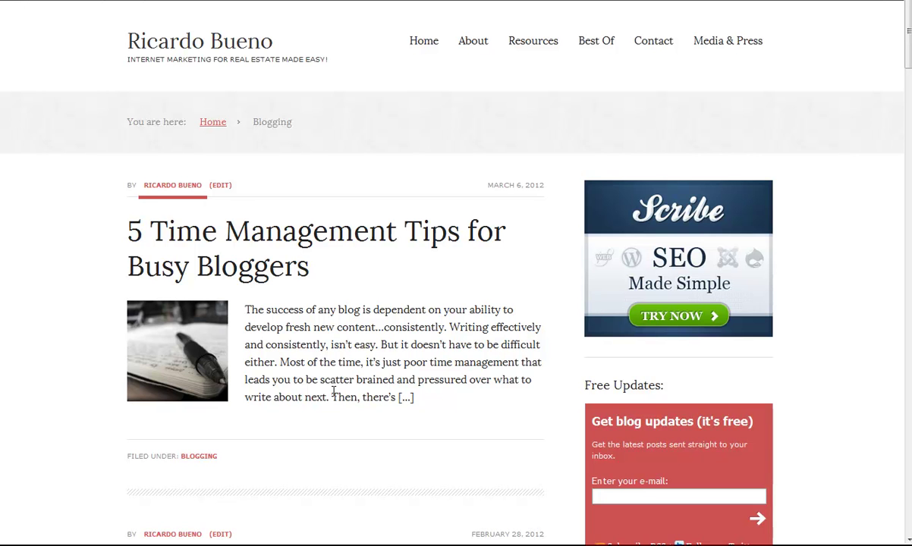
scroll(333, 393, "down", 6)
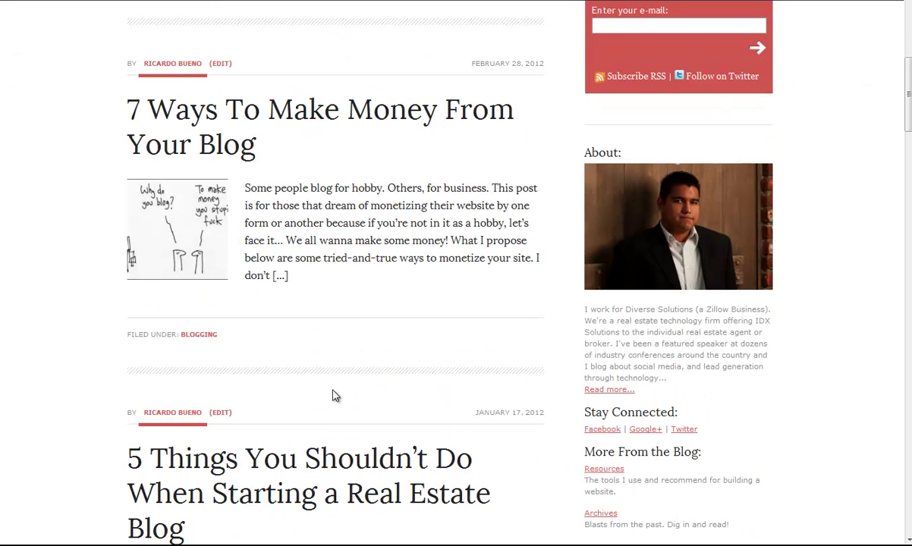
scroll(334, 394, "down", 10)
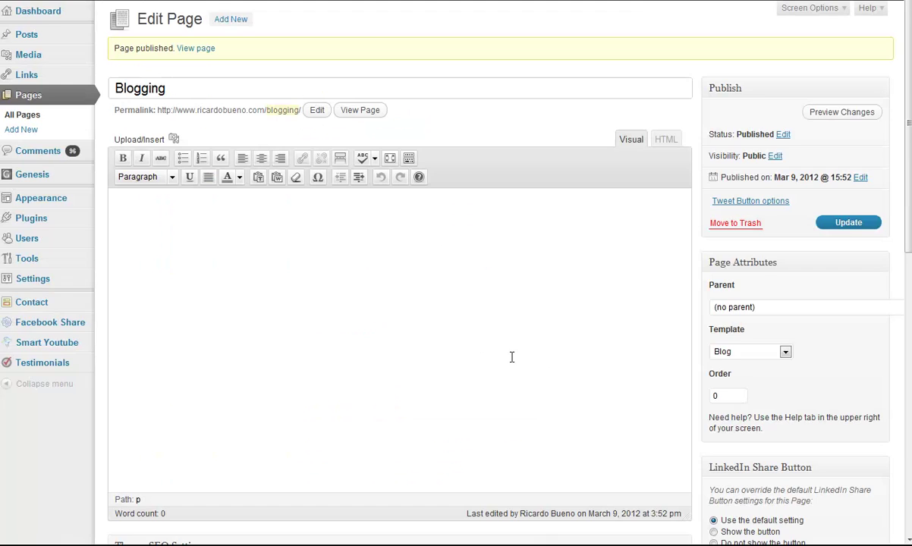
Append ',15' to the query_args value so it reads cat=17,15
scroll(510, 359, "down", 5)
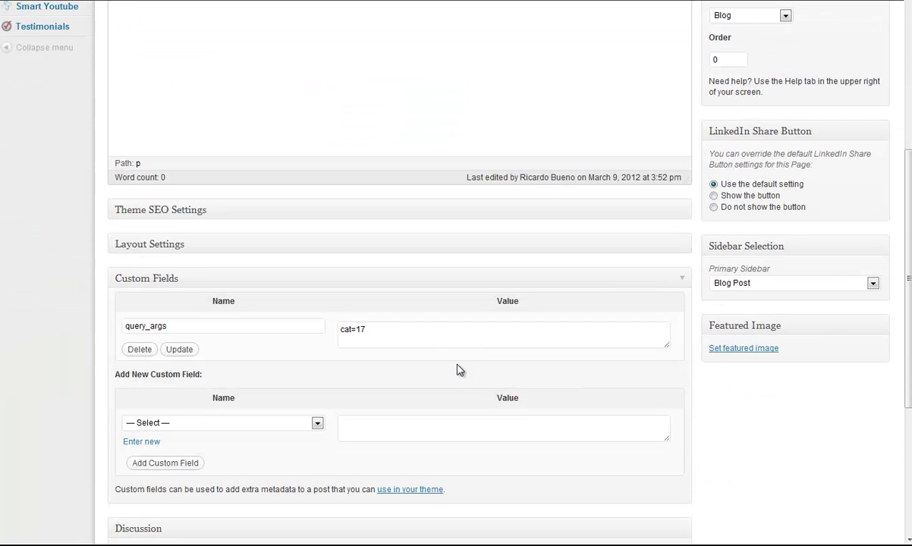
left_click(426, 335)
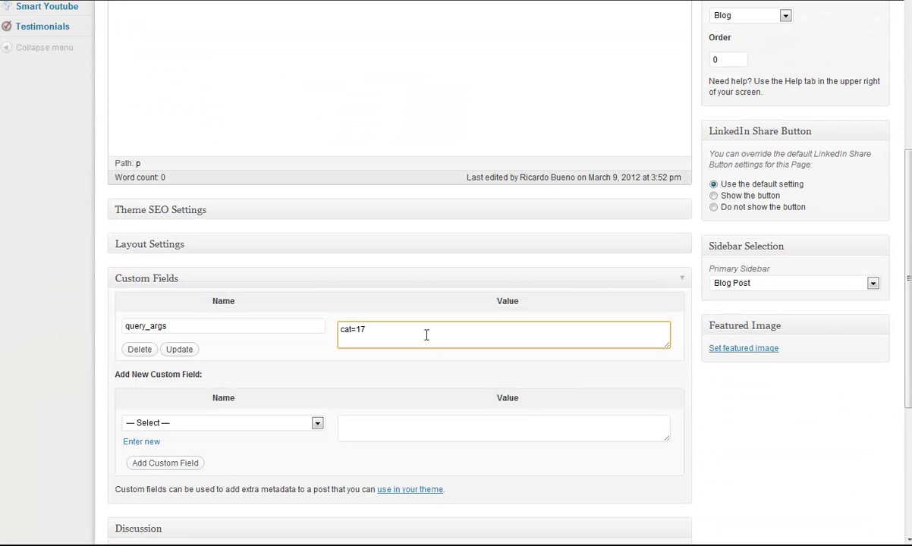
type(",15")
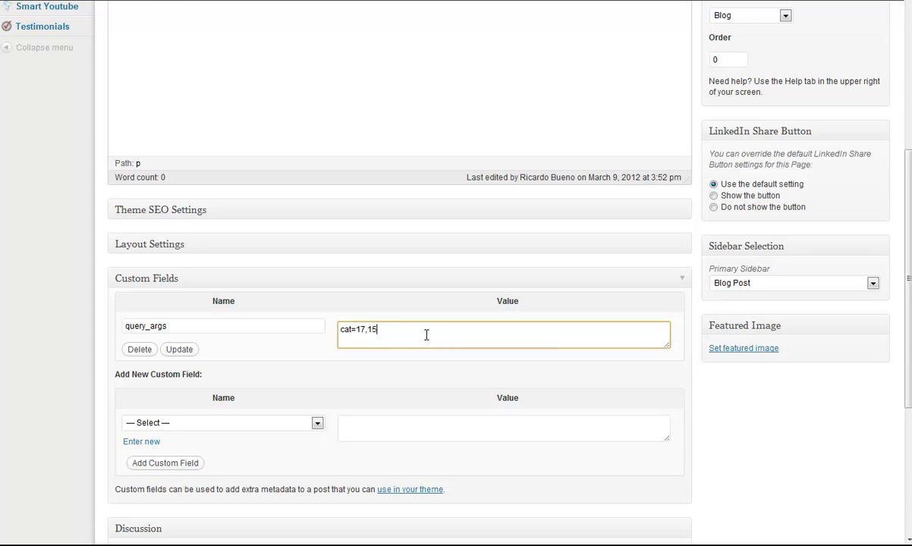